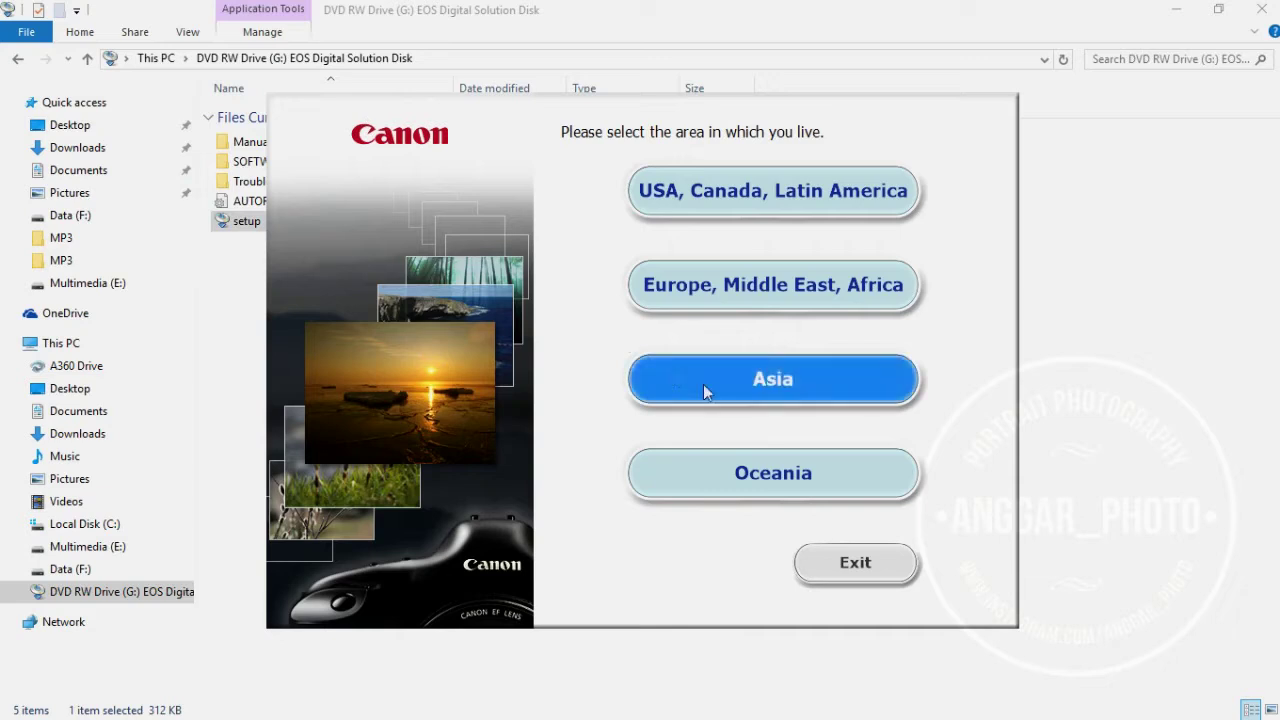
Set the installer's area to Asia and the country/region to Other country/region
left_click(703, 384)
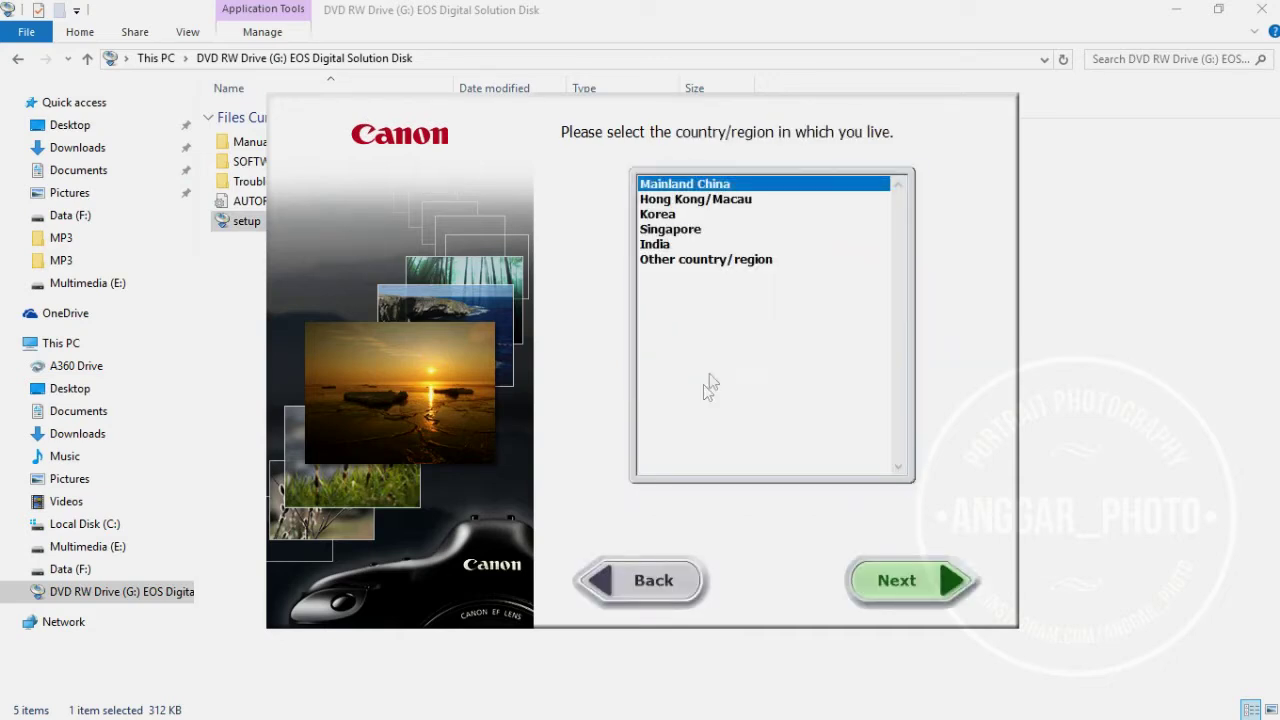
left_click(725, 262)
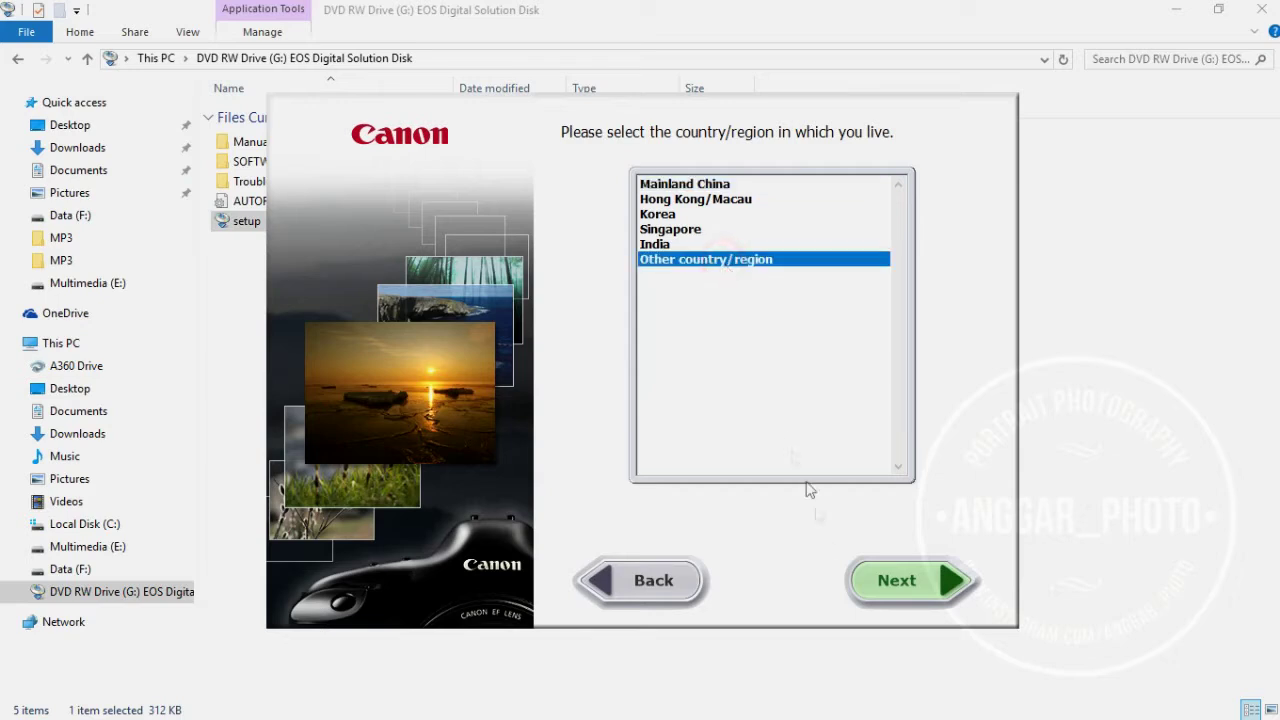
left_click(897, 581)
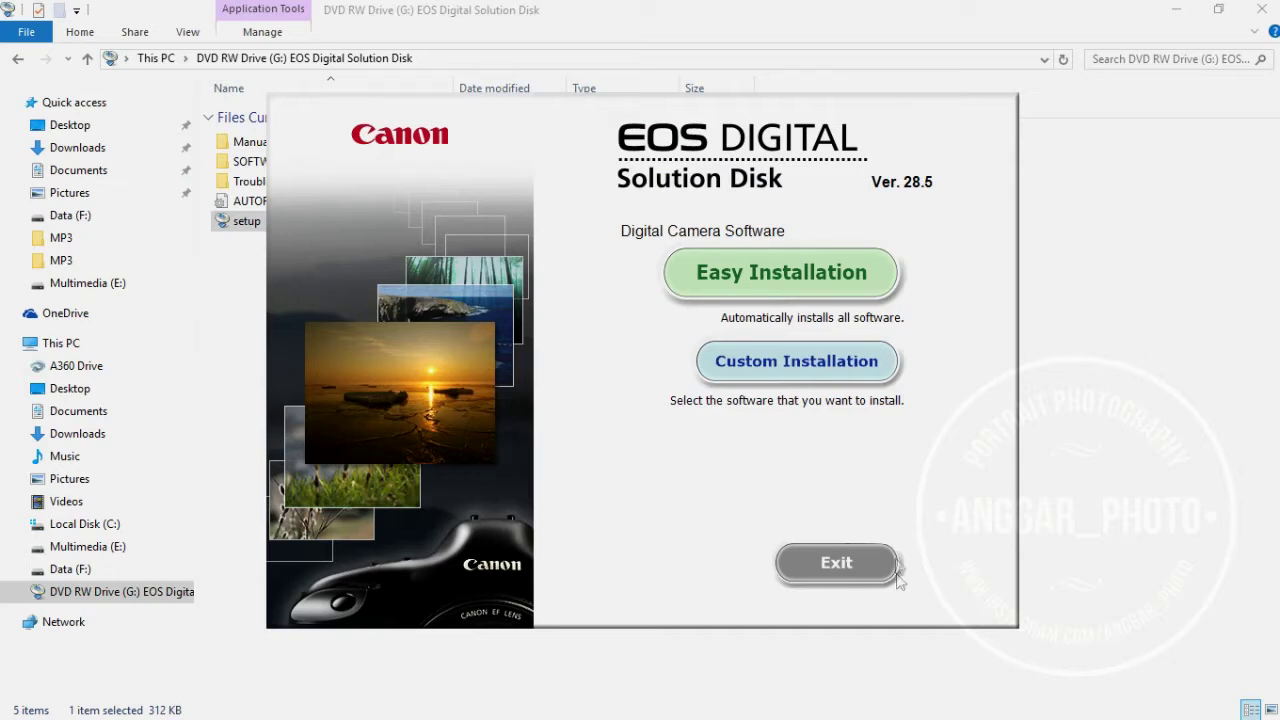
Start the Easy Installation of all the Canon camera software and accept the License Agreement
left_click(836, 277)
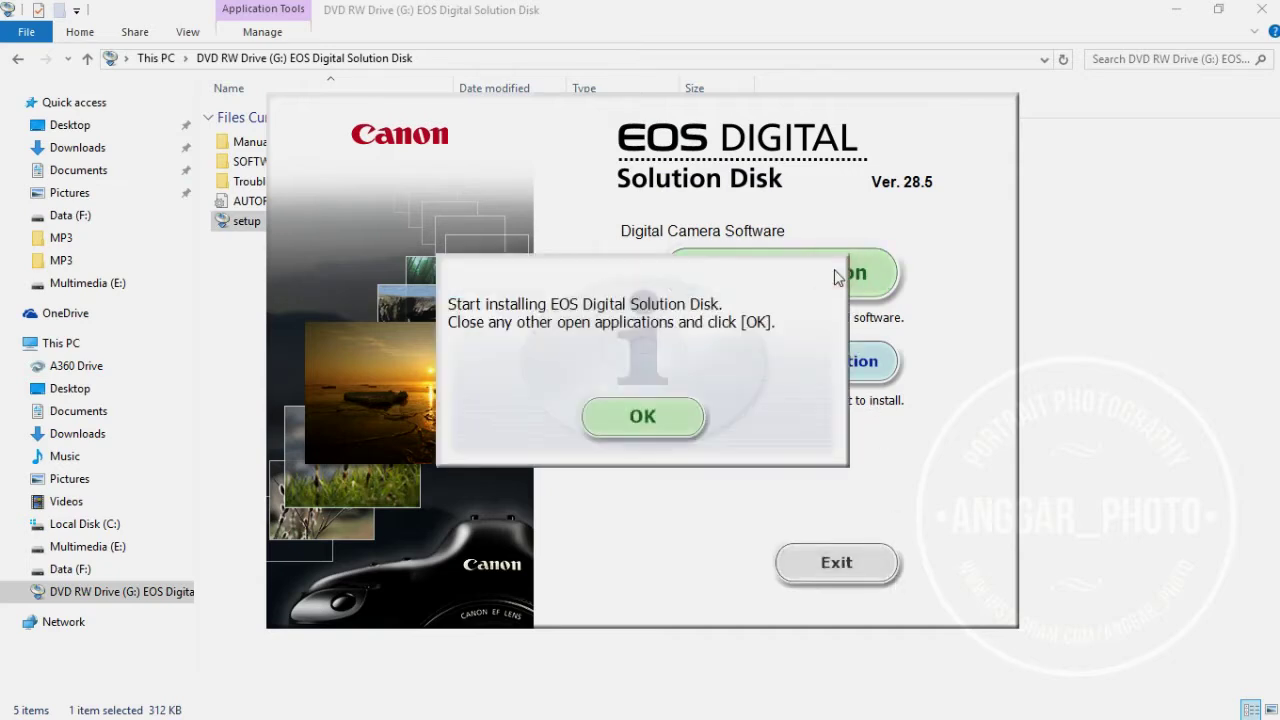
left_click(677, 422)
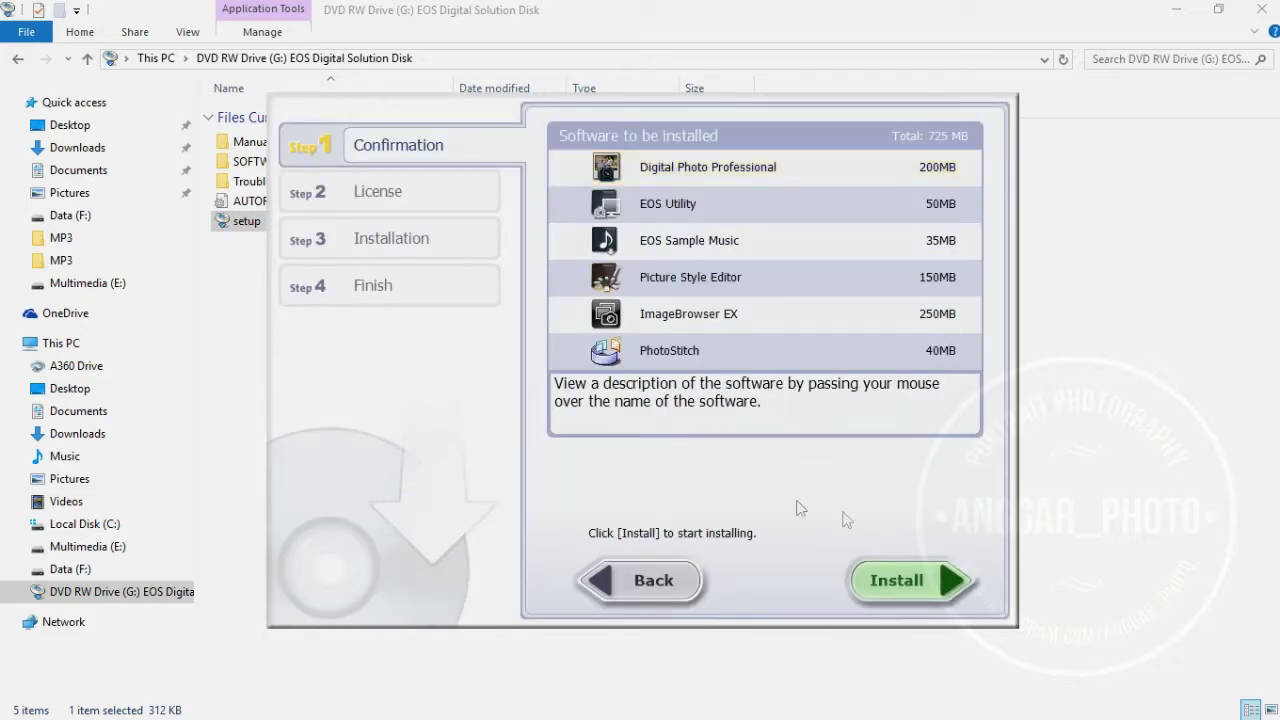
left_click(901, 589)
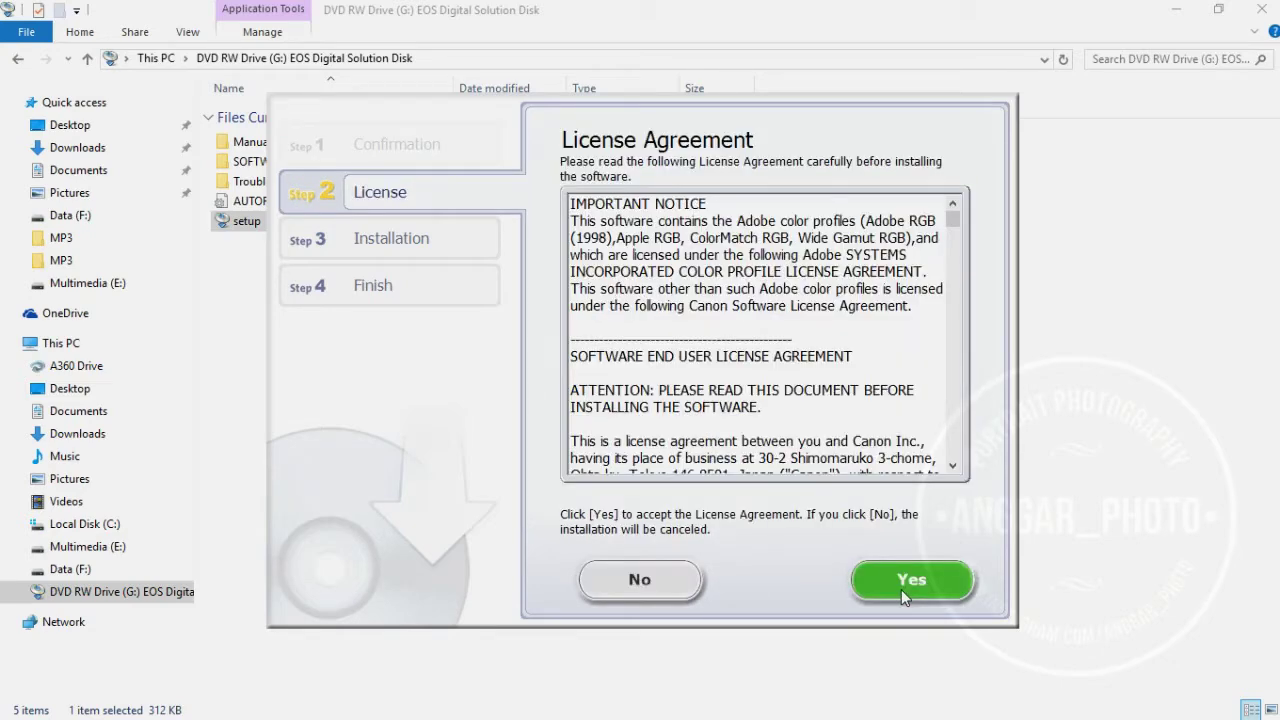
left_click(901, 589)
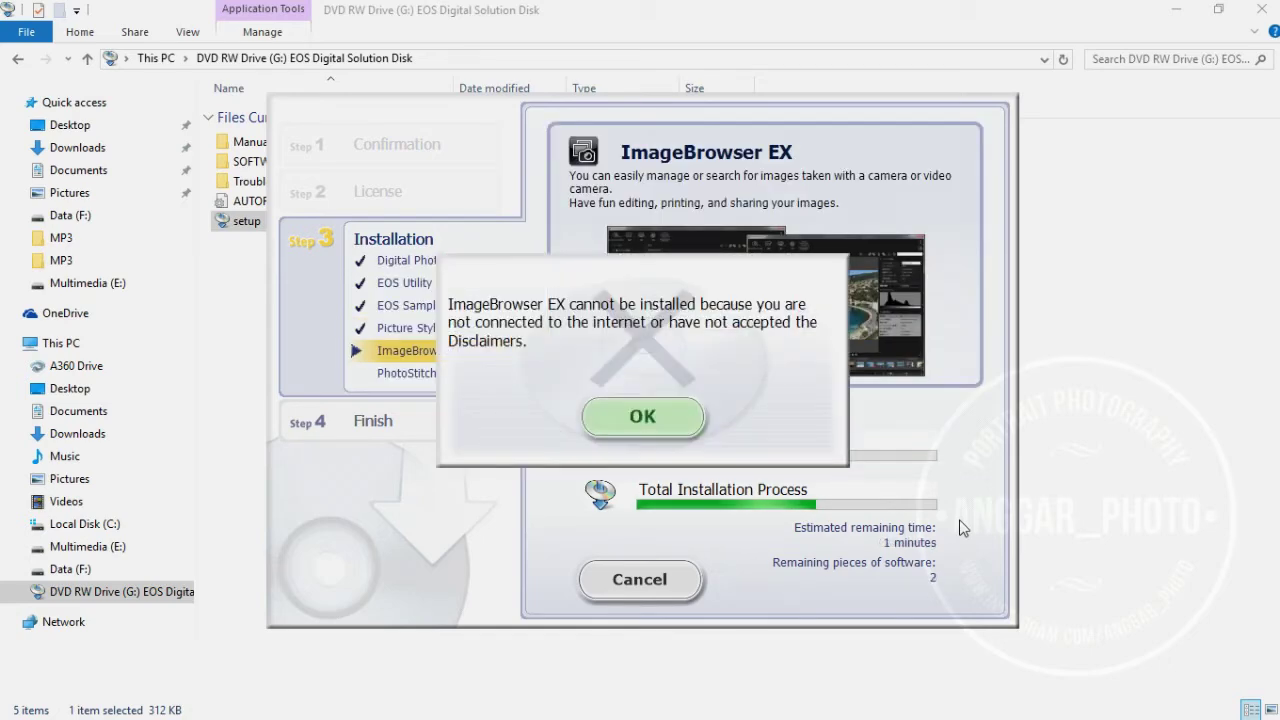
Dismiss the ImageBrowser EX message, finish the installation and close the solution disk's folder window
left_click(642, 416)
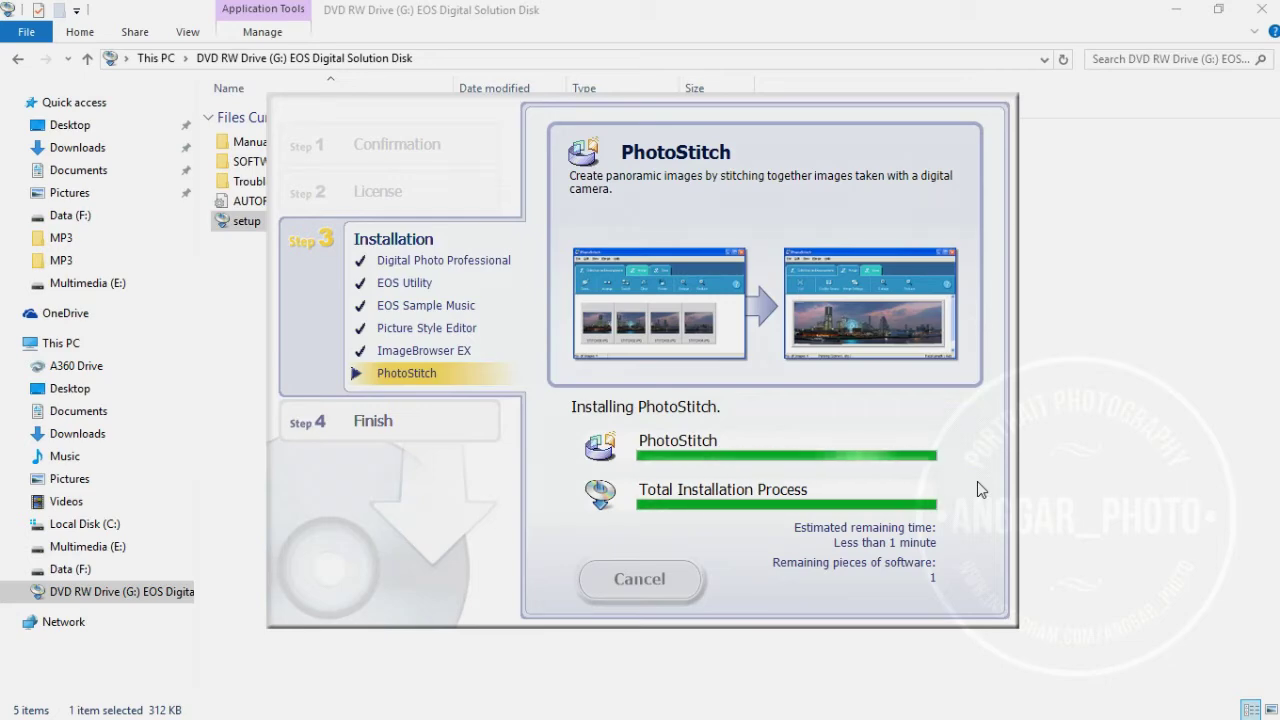
left_click(921, 579)
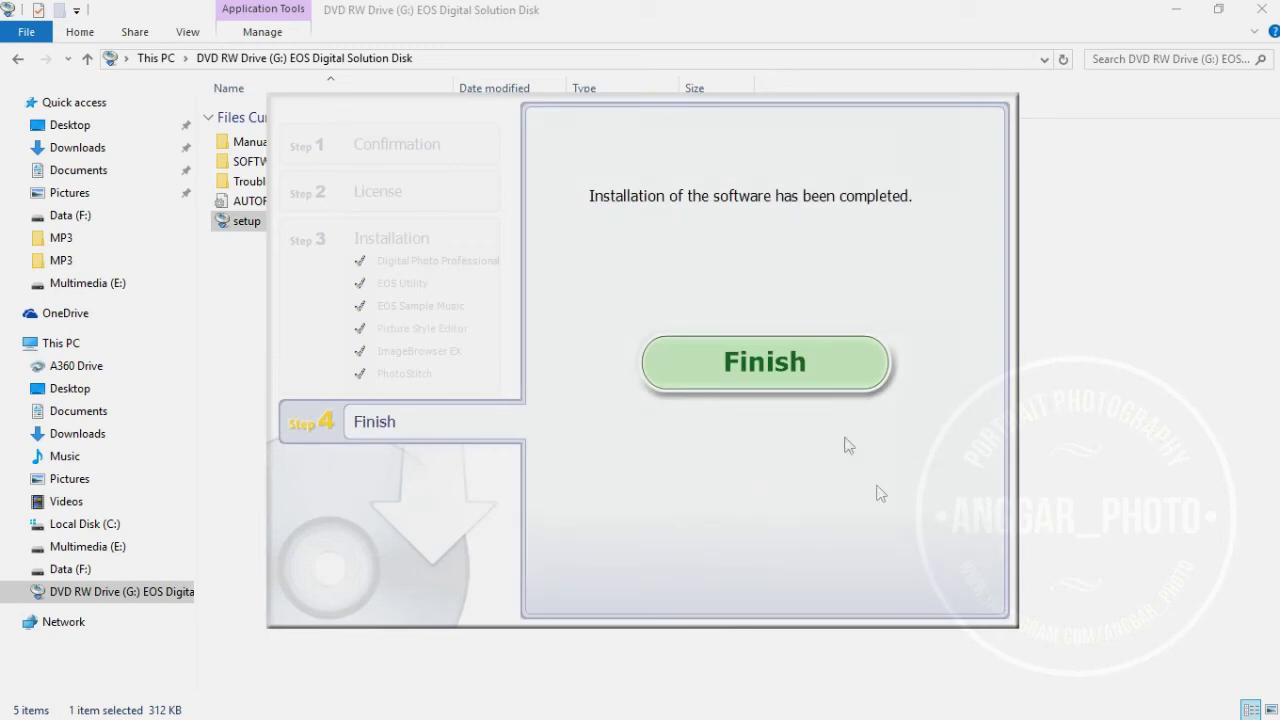
left_click(811, 375)
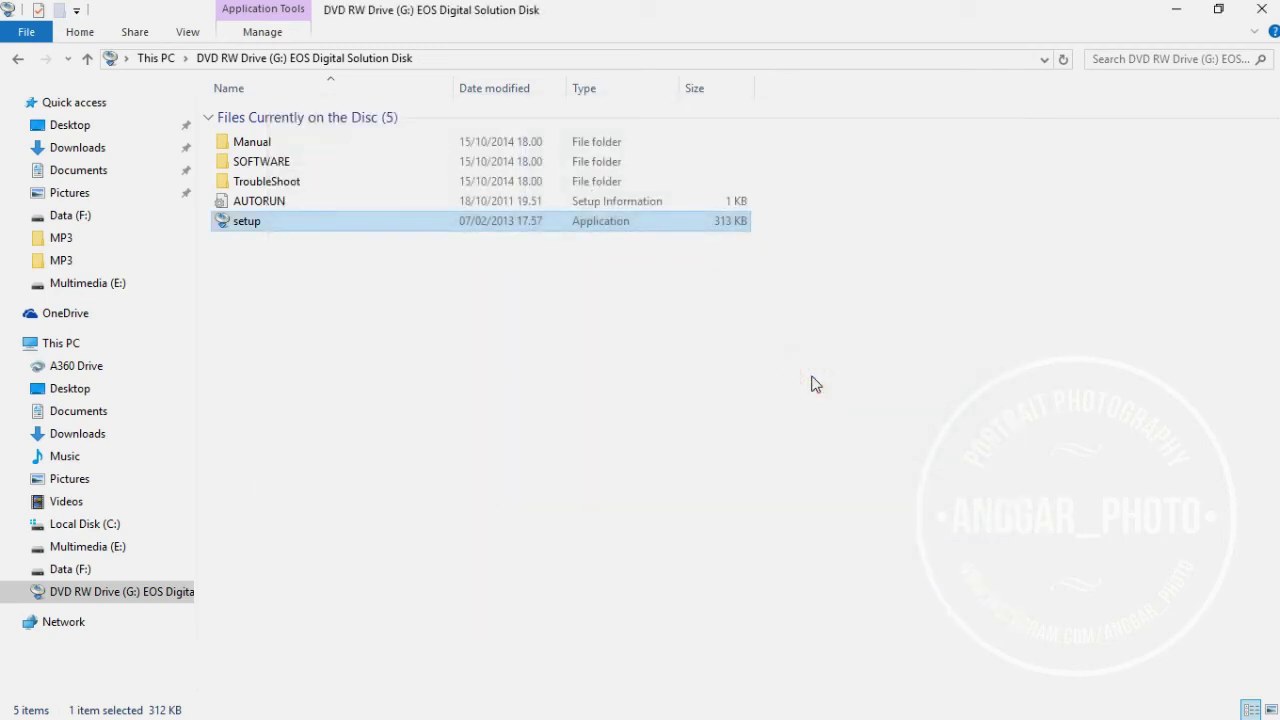
left_click(1262, 10)
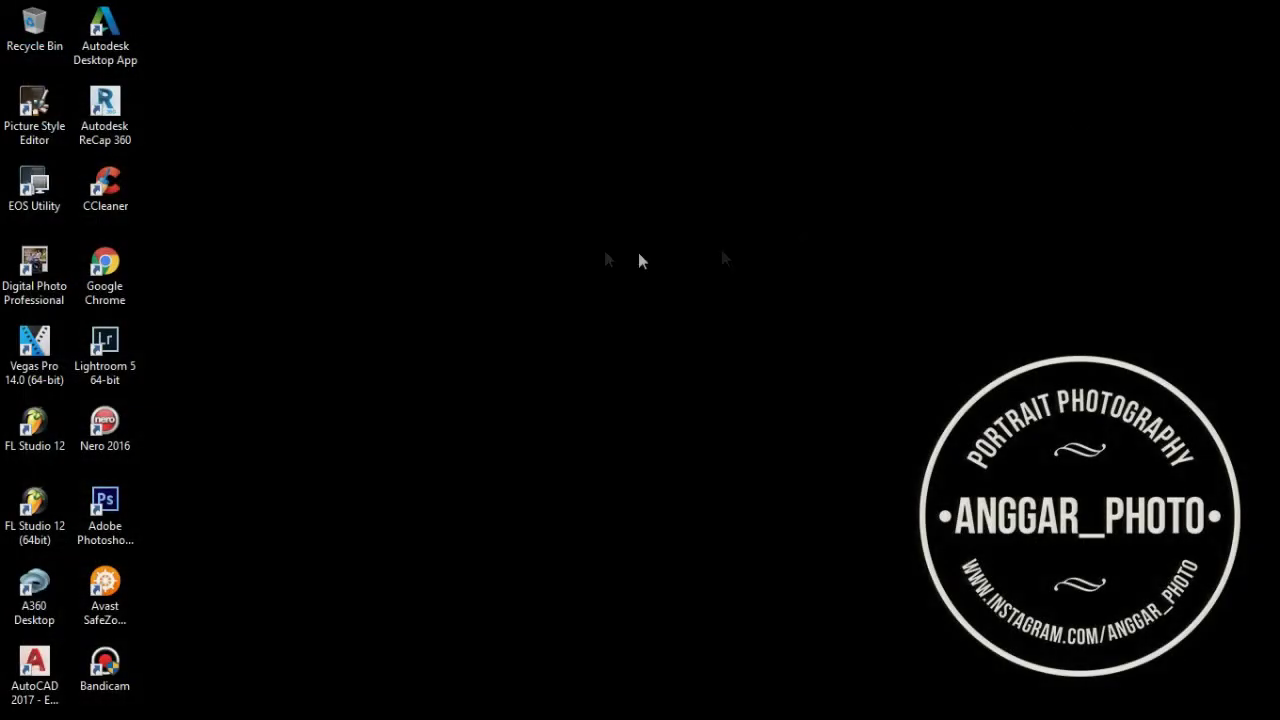
right_click(546, 249)
left_click(604, 304)
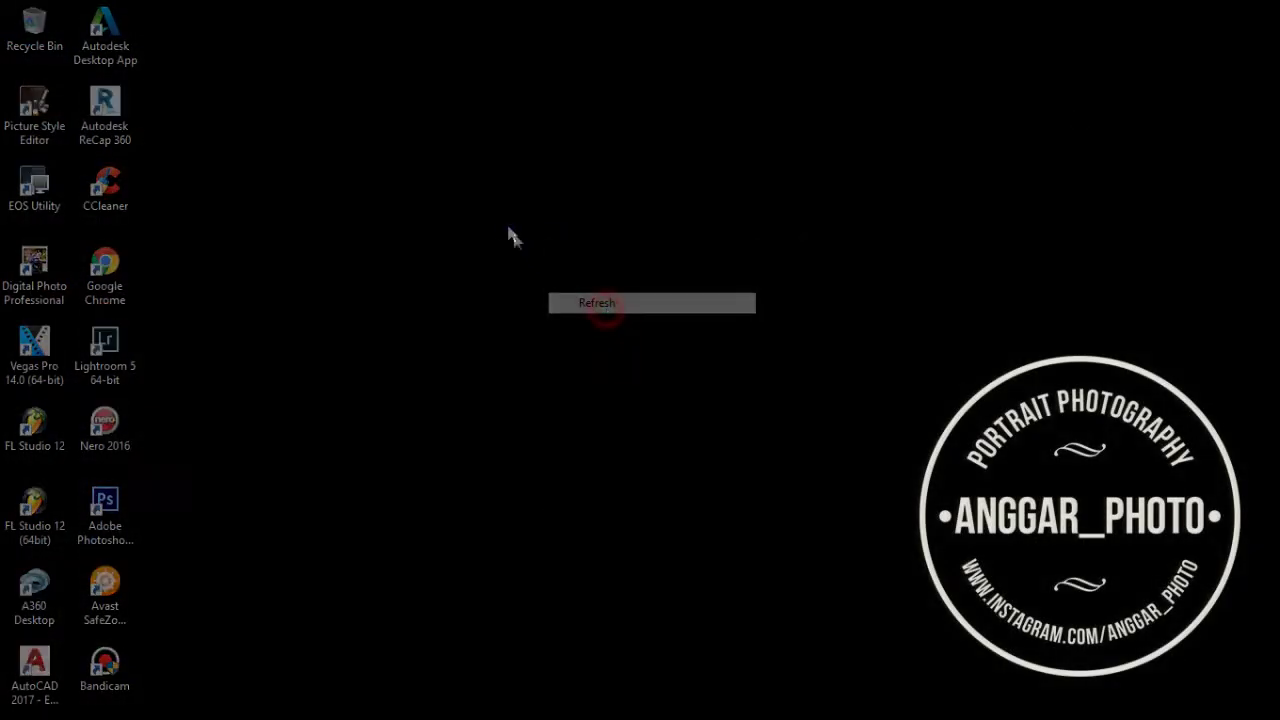
right_click(510, 236)
left_click(573, 285)
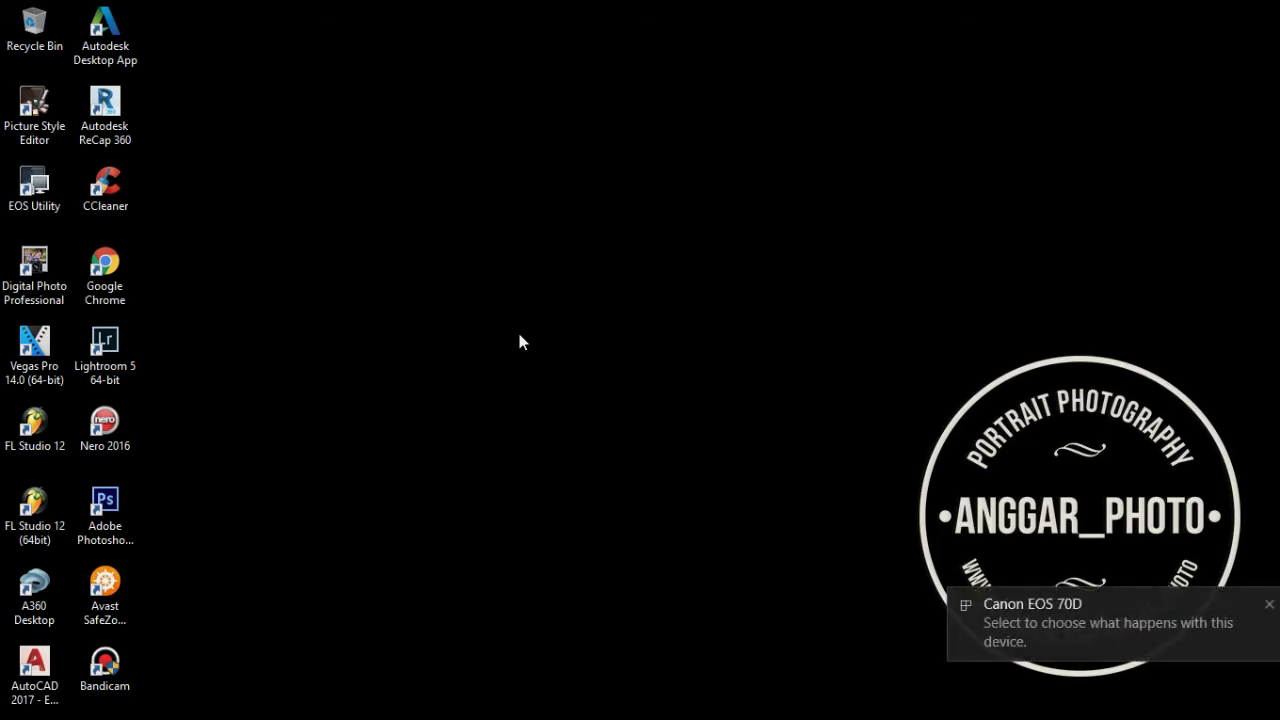
Switch to EOS Utility and open Register User Defined style from Camera settings/Remote shooting
double_click(38, 204)
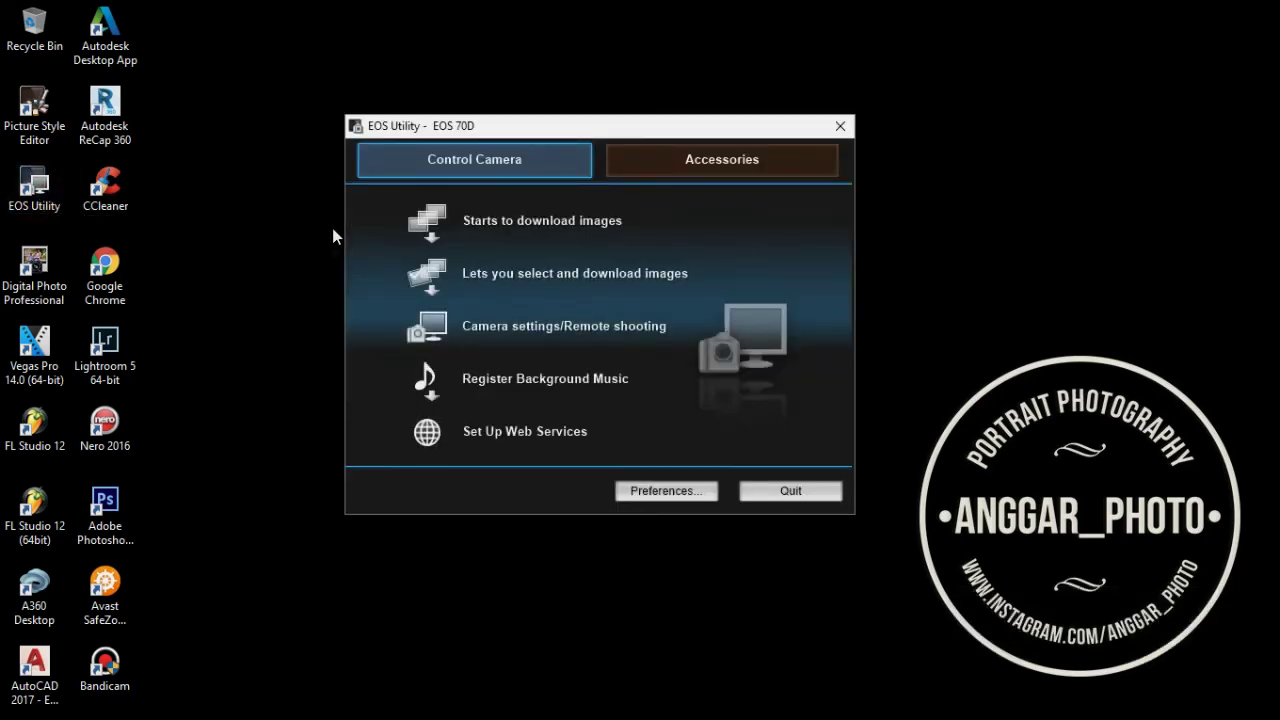
left_click(593, 332)
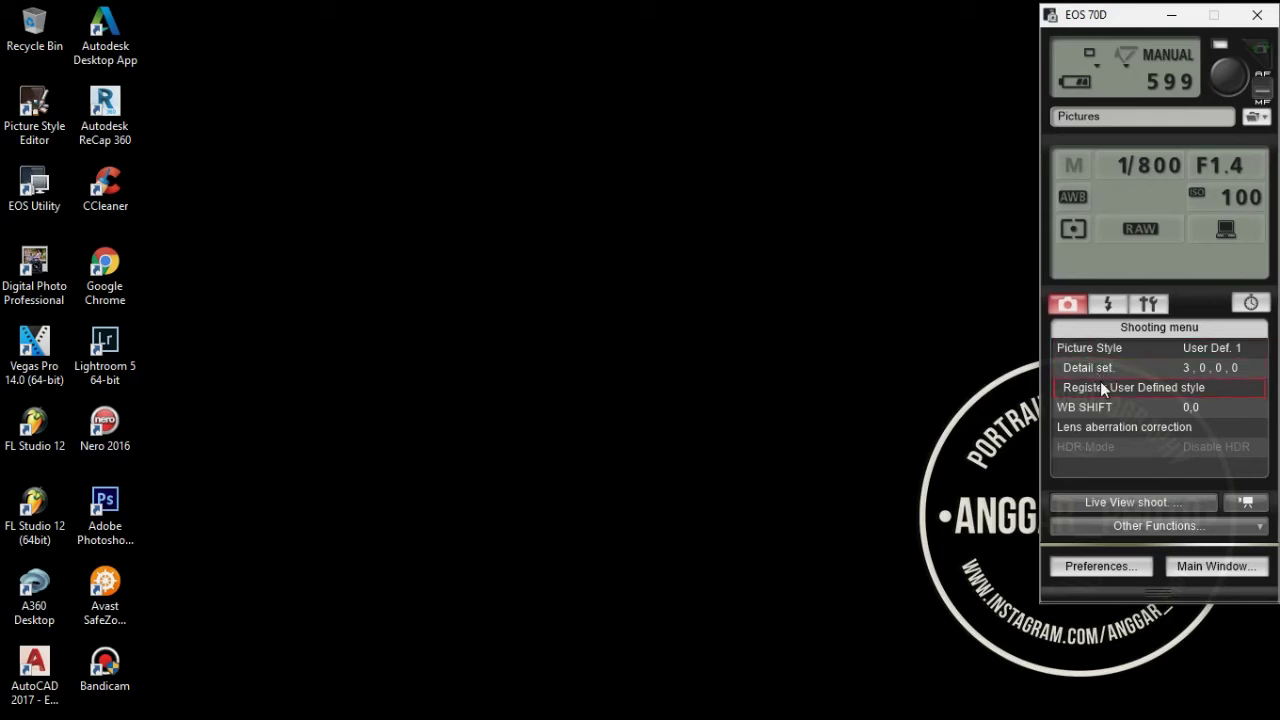
left_click(1136, 387)
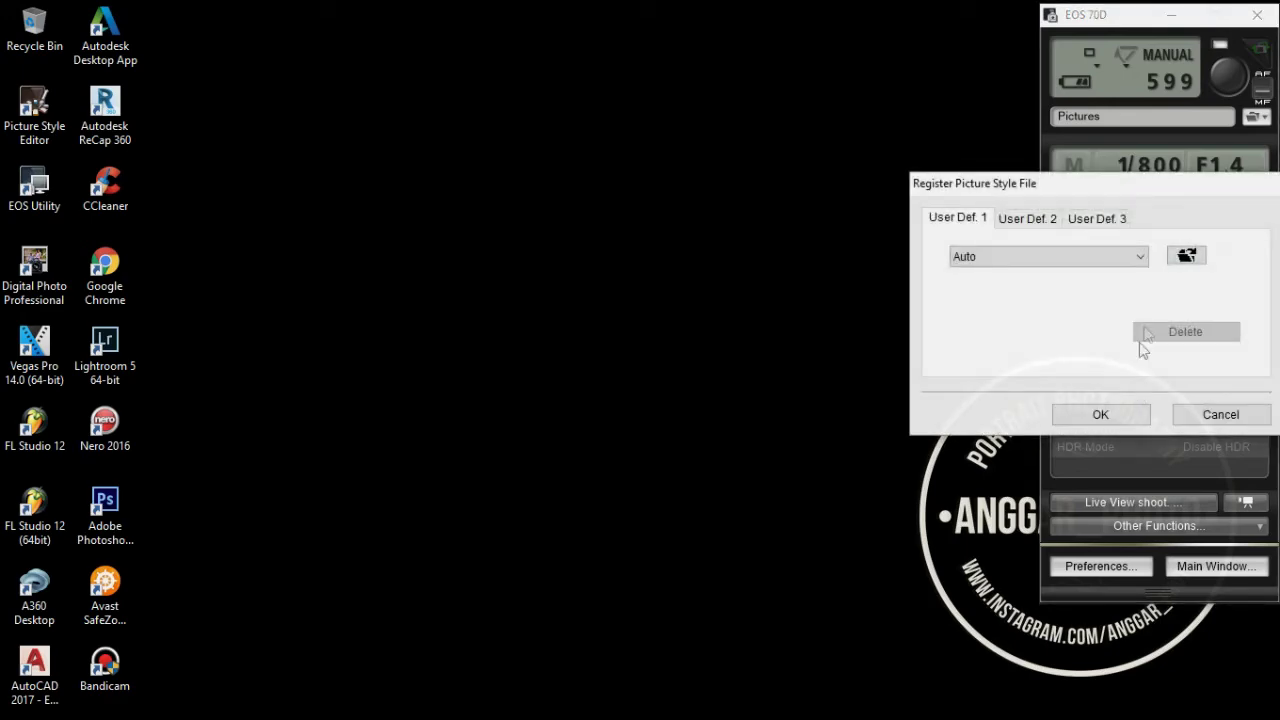
Load 1. CINEMA oke.pf2 from the Canon Picture Styles folder on Data (F:) into User Def. 1
left_click(1184, 256)
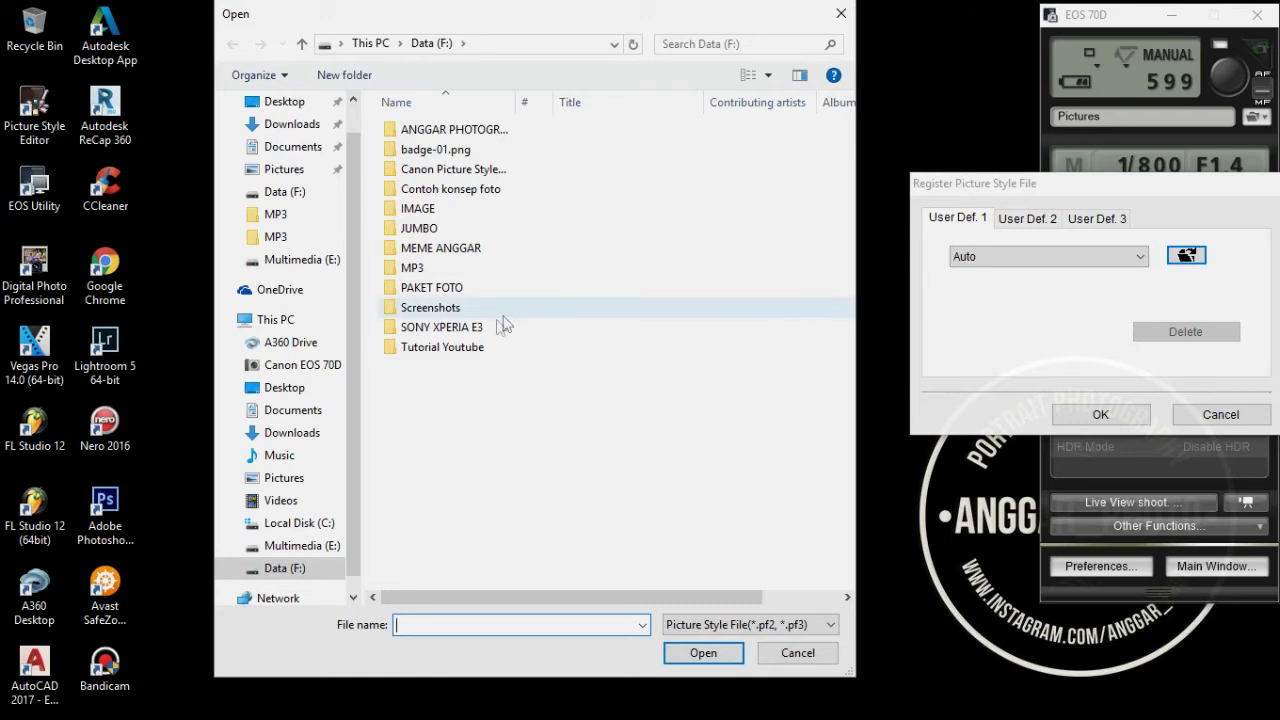
double_click(455, 170)
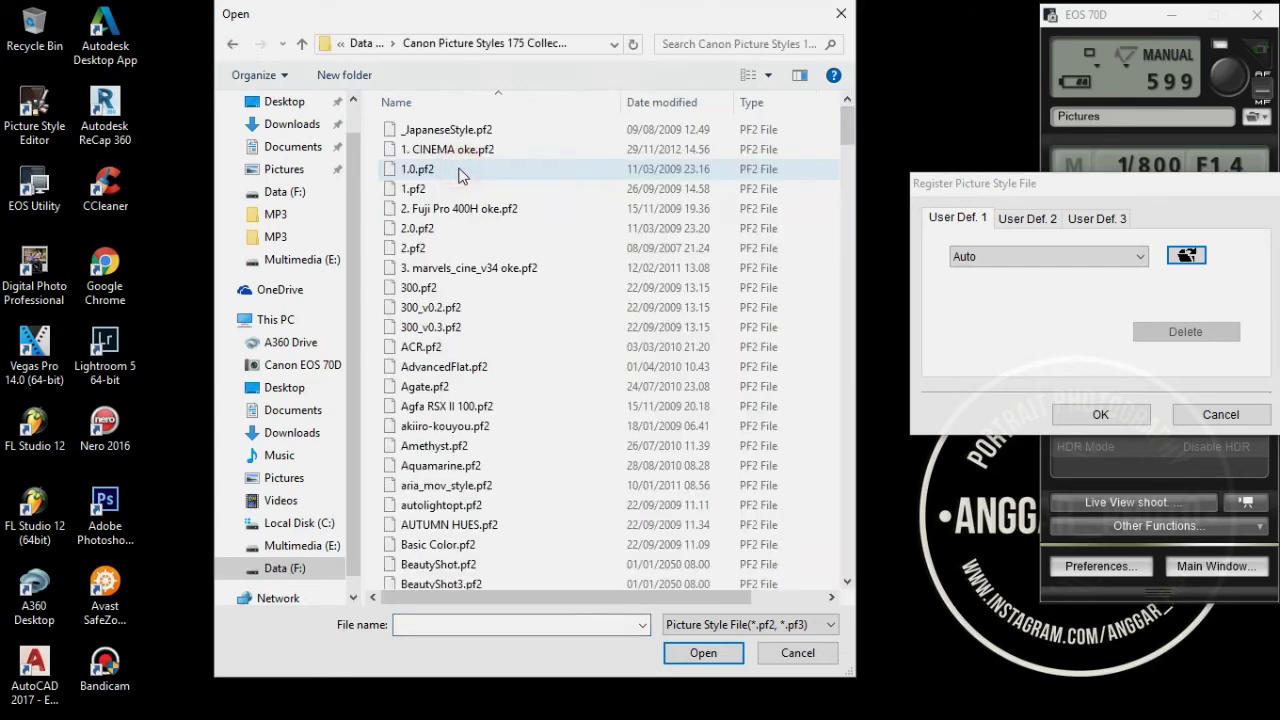
left_click(800, 147)
scroll(795, 148, "down", 20)
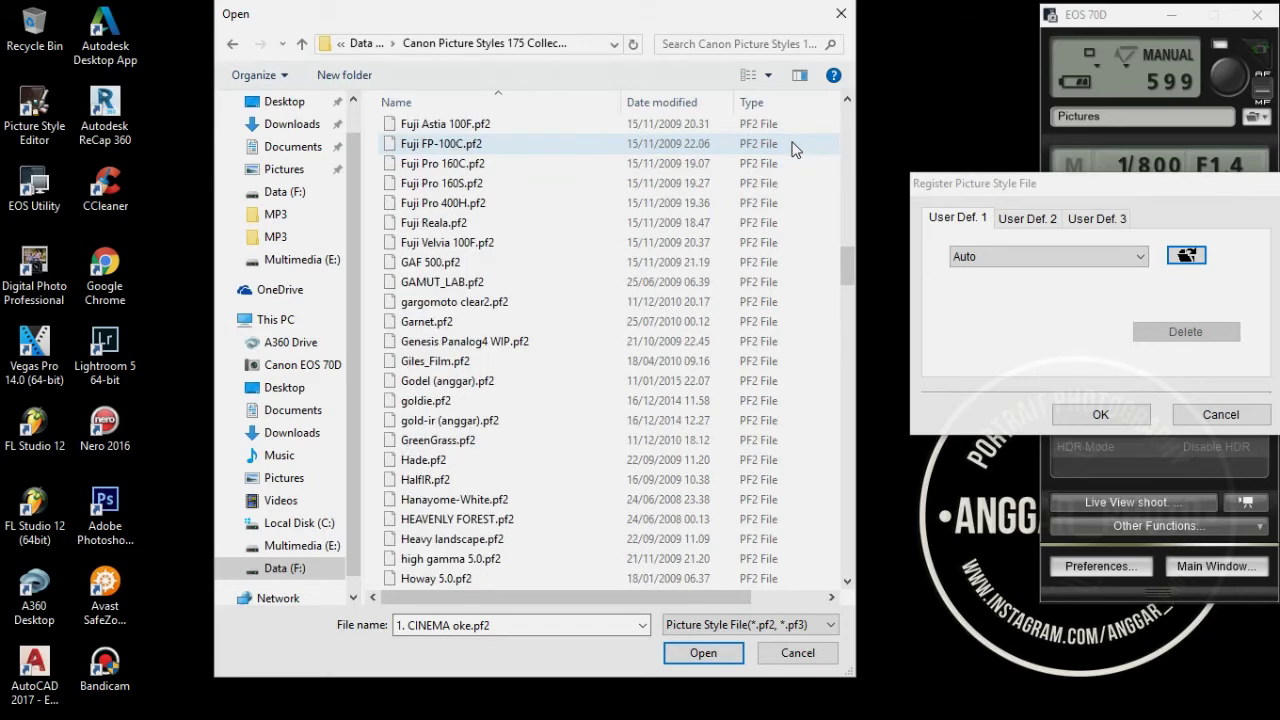
scroll(795, 148, "down", 20)
scroll(795, 148, "down", 20)
scroll(795, 148, "down", 8)
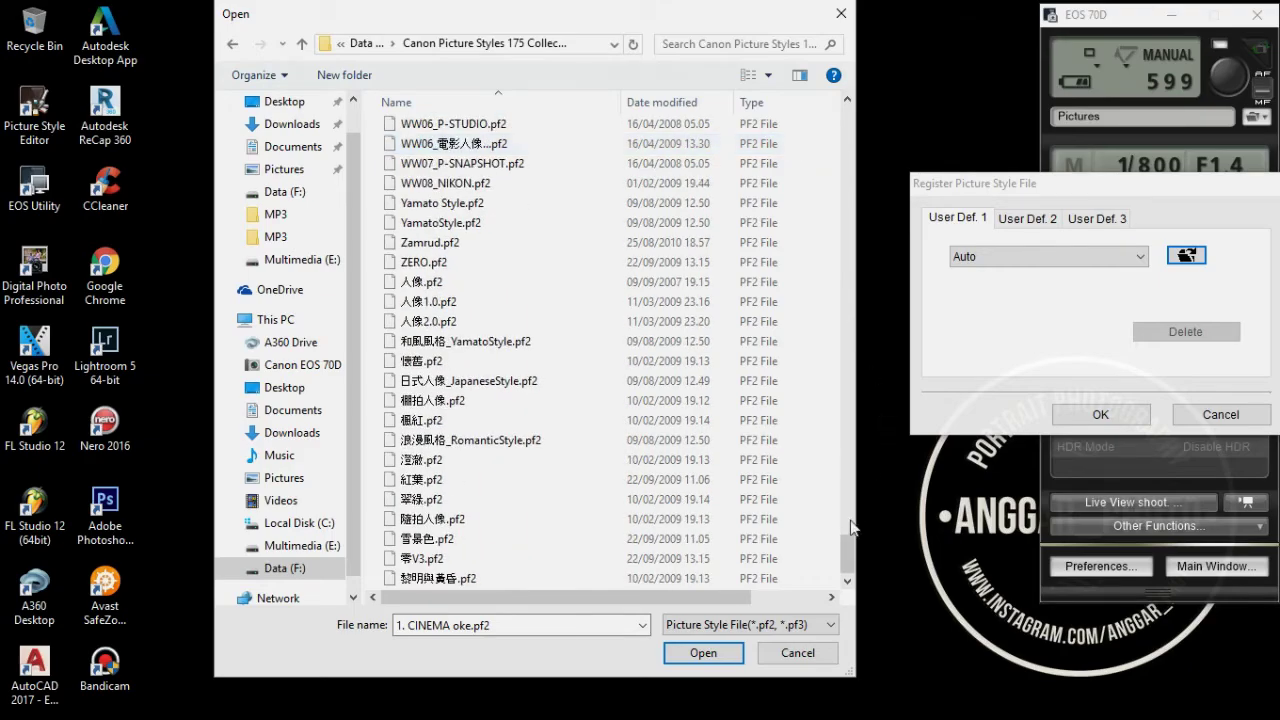
left_click_drag(848, 545, 867, 118)
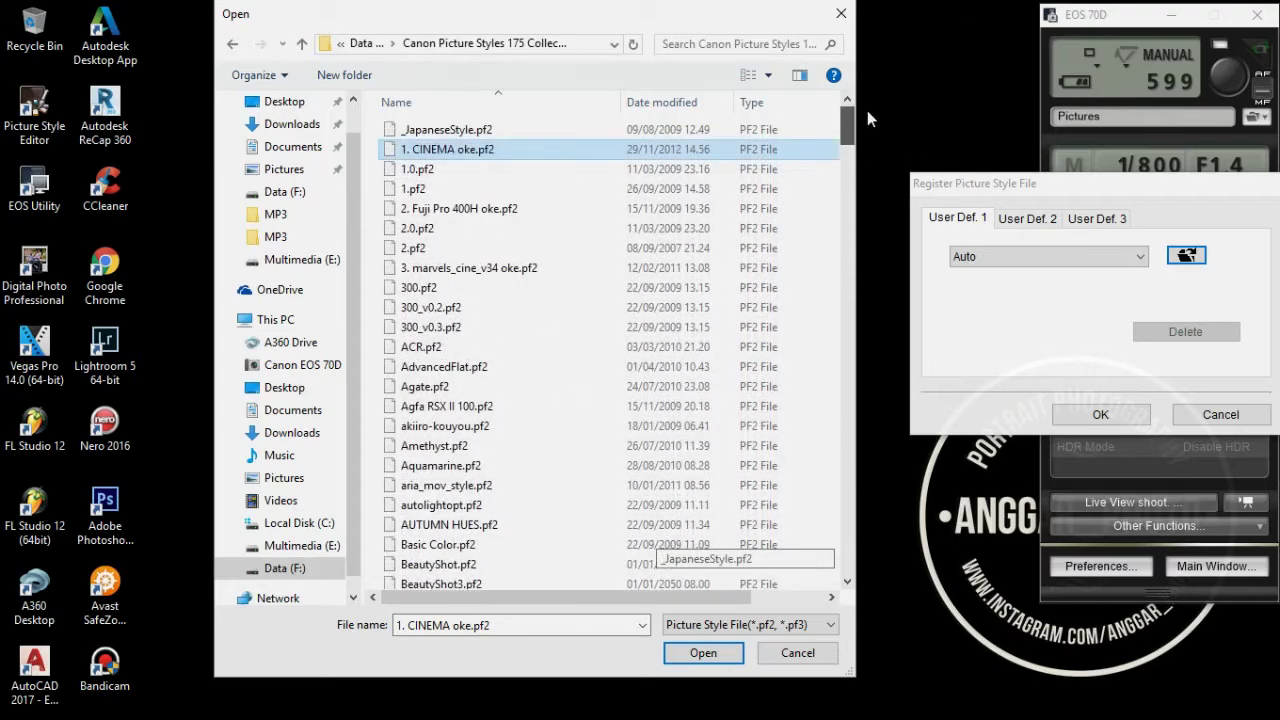
double_click(503, 149)
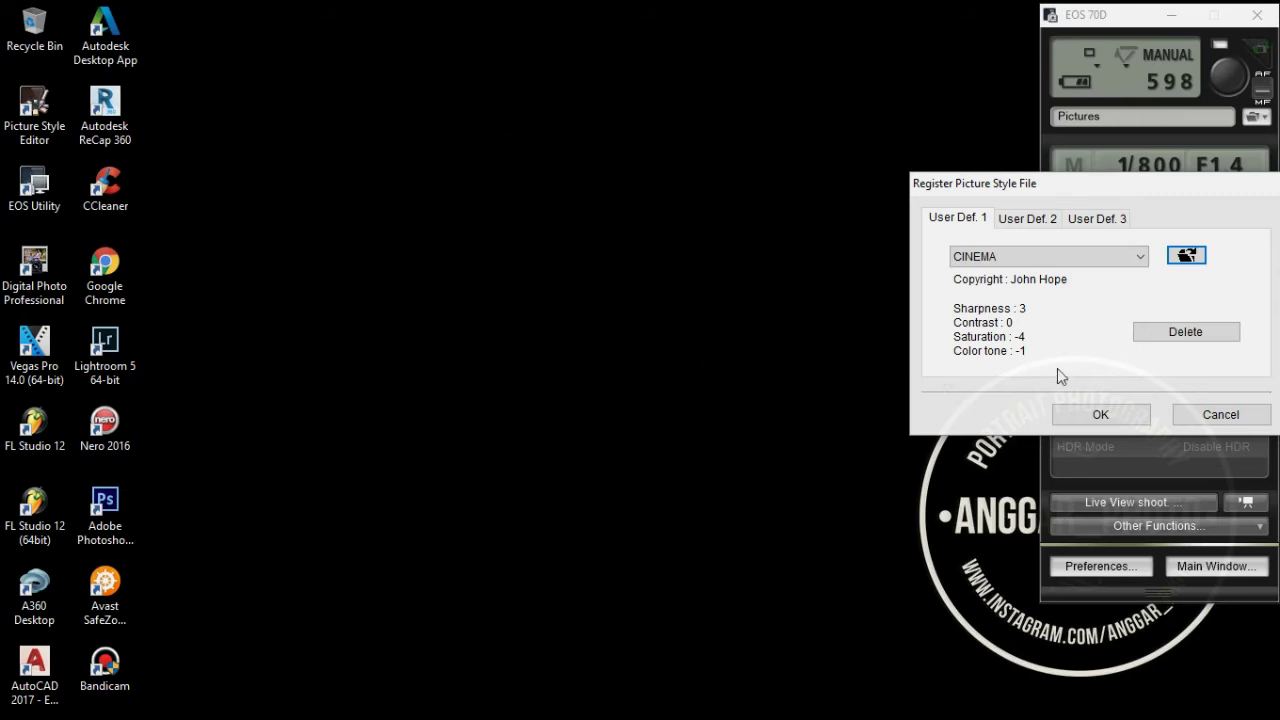
Load the picture style file 2. Fuji Pro 400H oke.pf2 into User Def. 2
left_click(1027, 218)
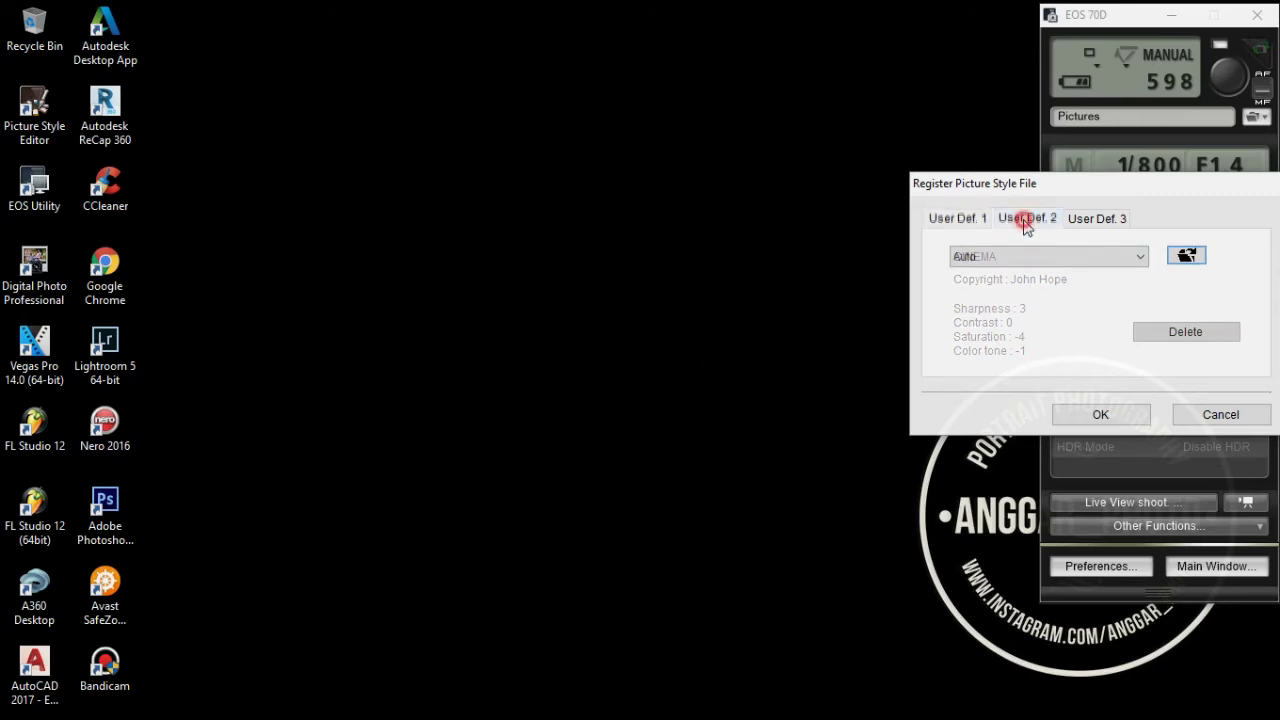
left_click(1185, 255)
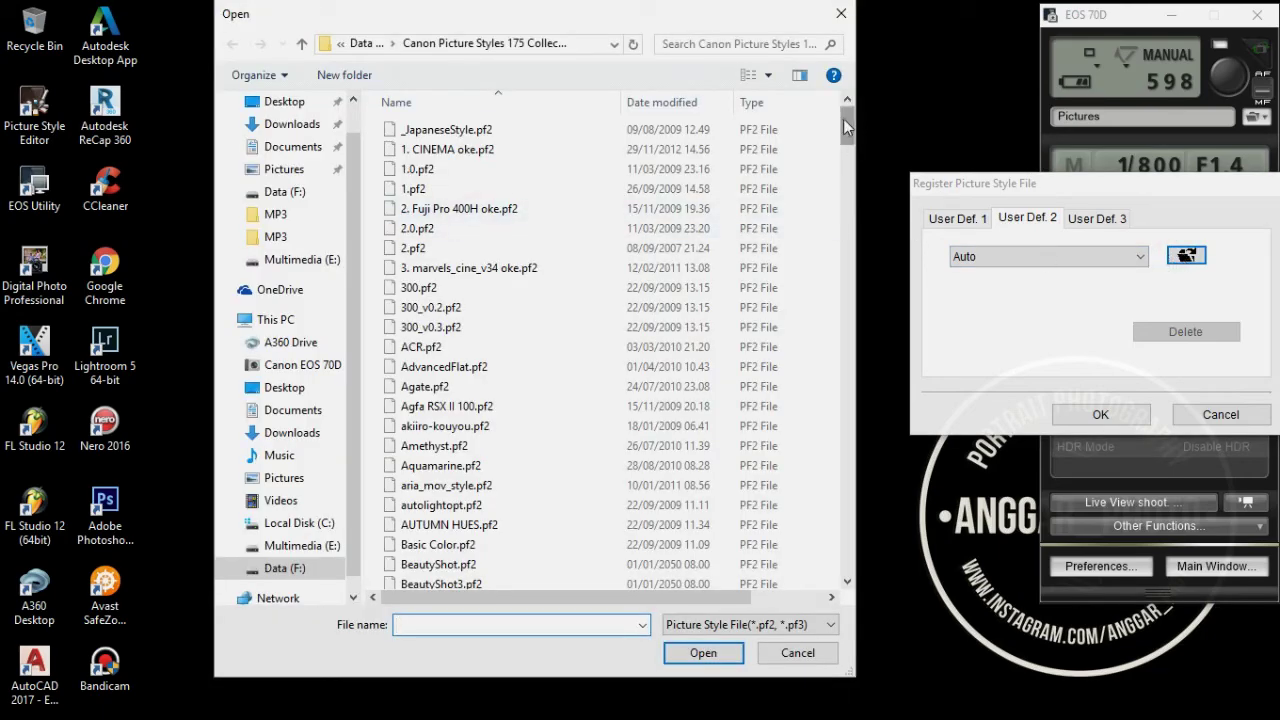
mouse_move(843, 118)
left_mouse_down()
mouse_move(846, 138)
mouse_move(846, 114)
left_mouse_up()
double_click(488, 210)
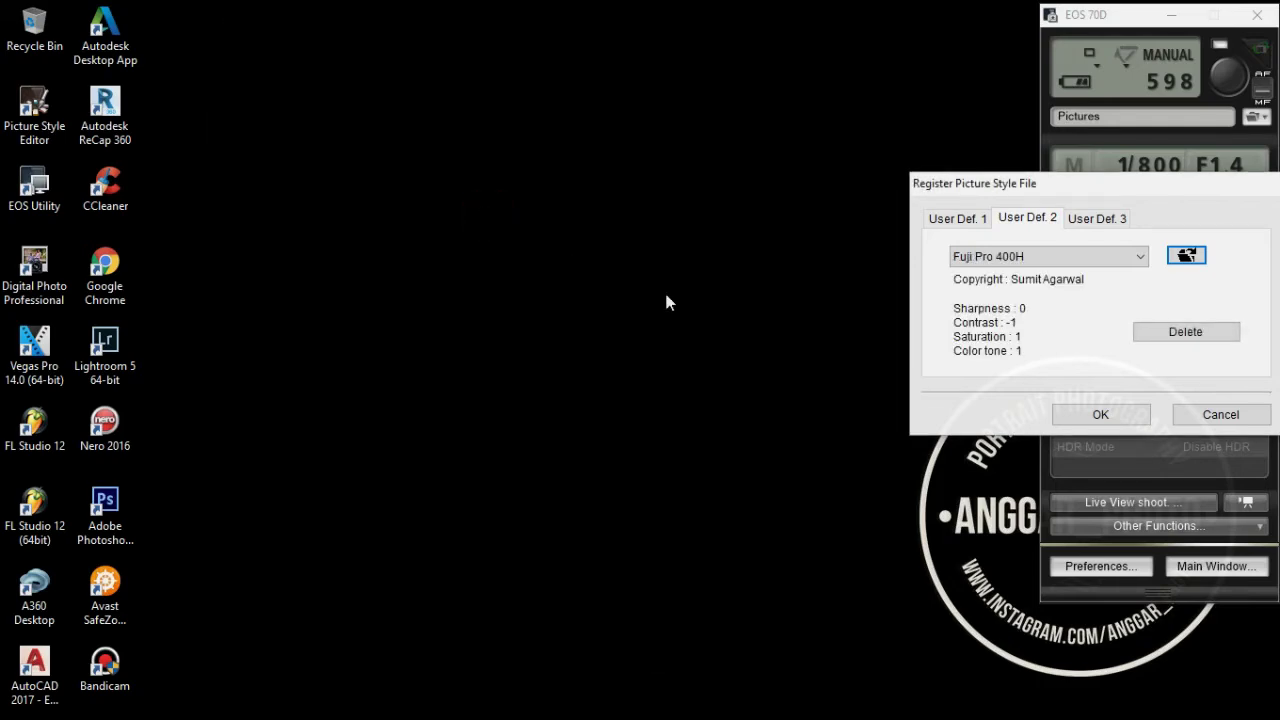
Load the picture style file 3. marvels_cine_v34 oke.pf2 into User Def. 3
left_click(1097, 218)
left_click(1190, 258)
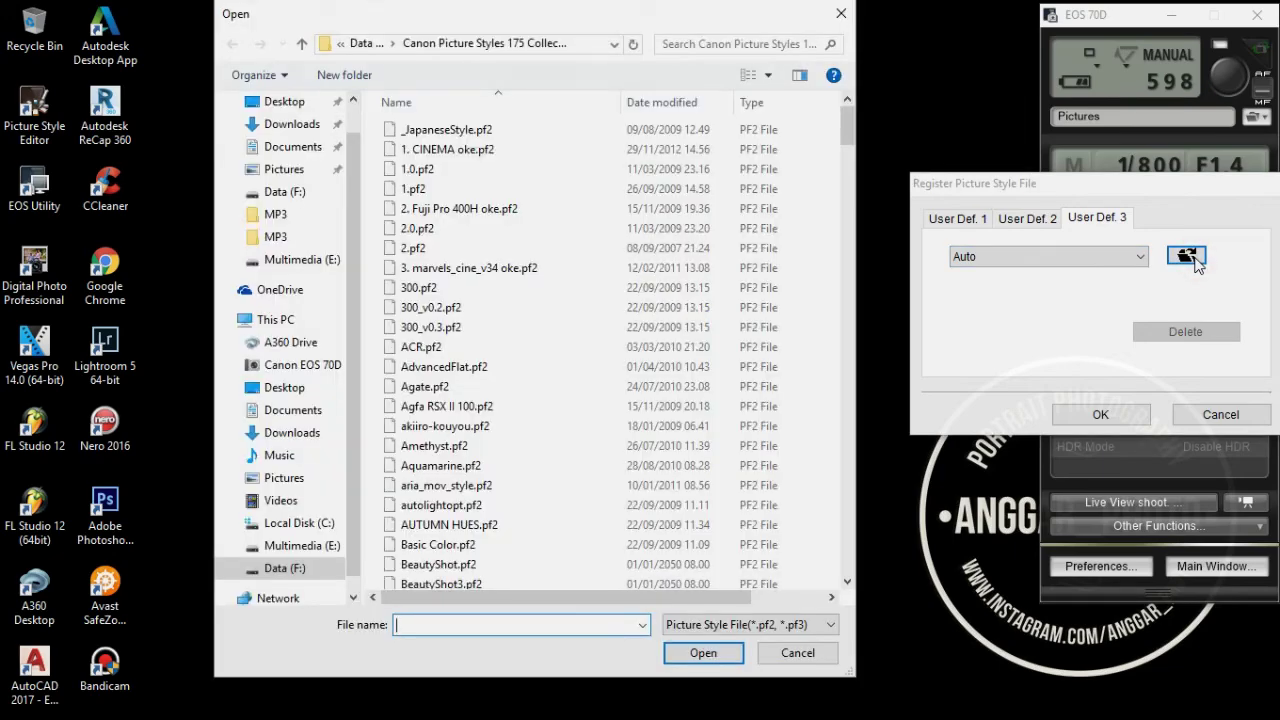
left_click(540, 278)
double_click(541, 271)
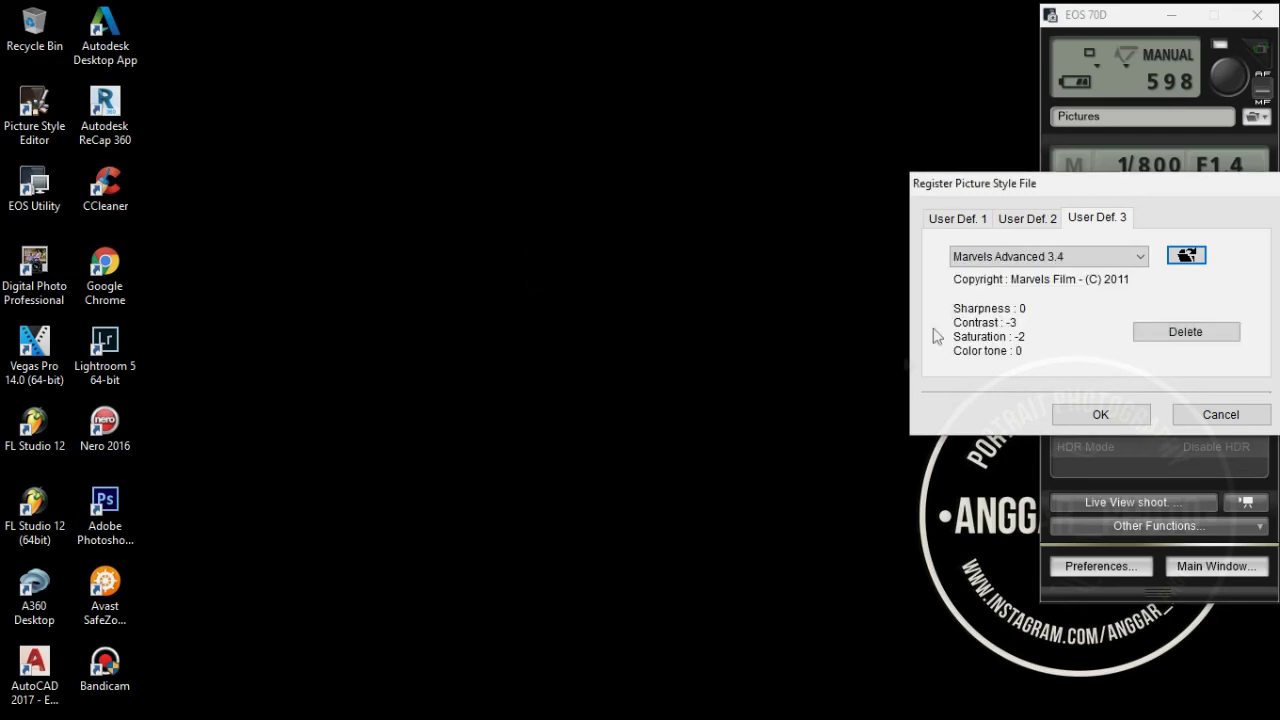
Review and confirm the picture styles in the three User Def. slots, and quit EOS Utility
left_click(940, 220)
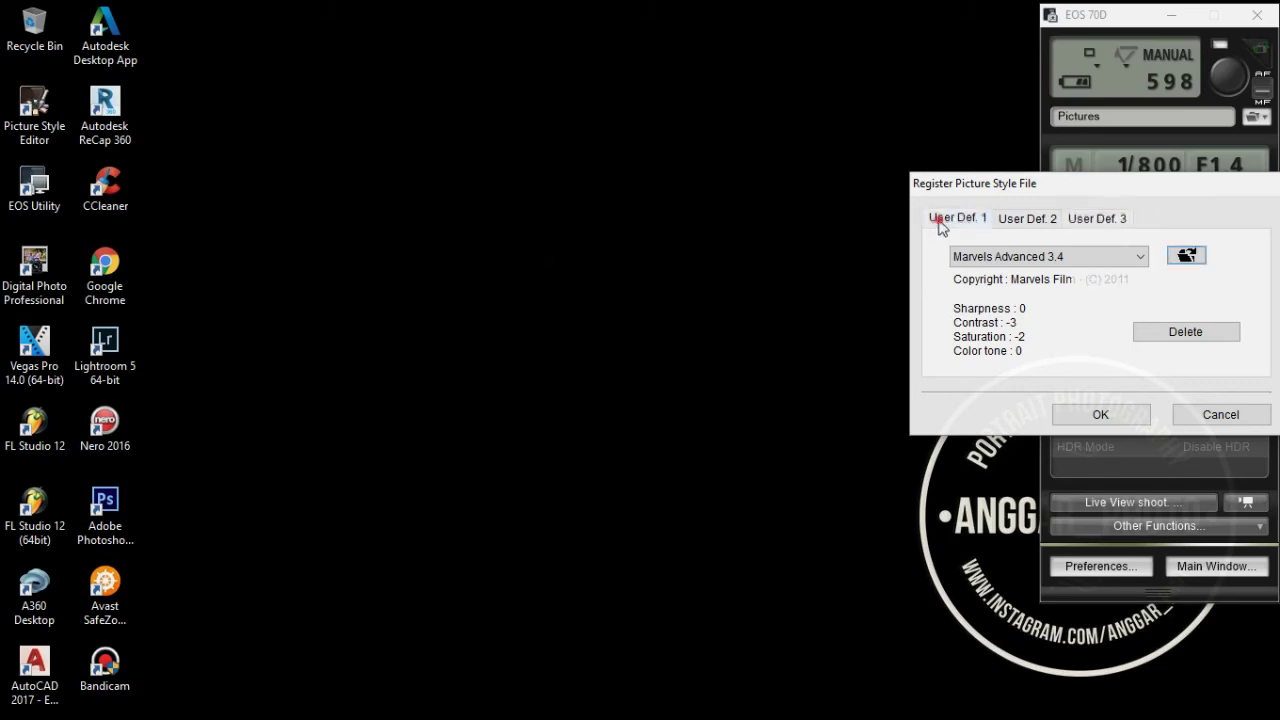
left_click(1025, 219)
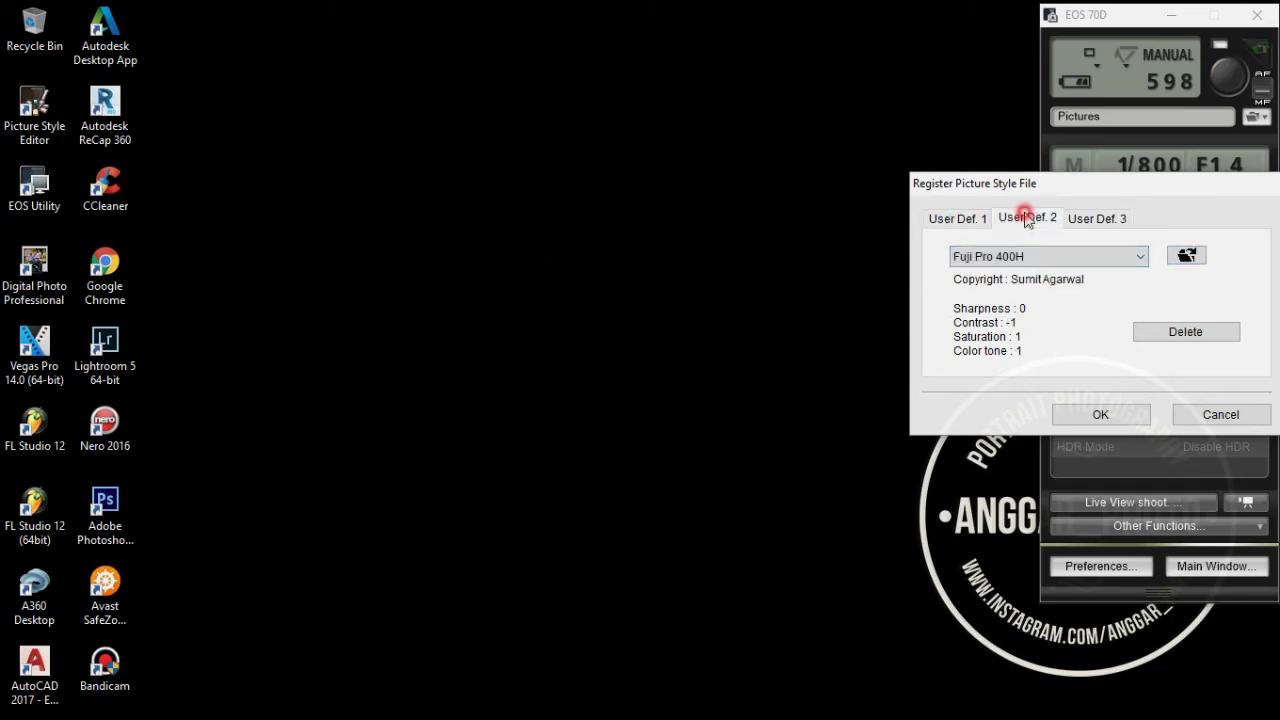
left_click(1100, 218)
left_click(1112, 414)
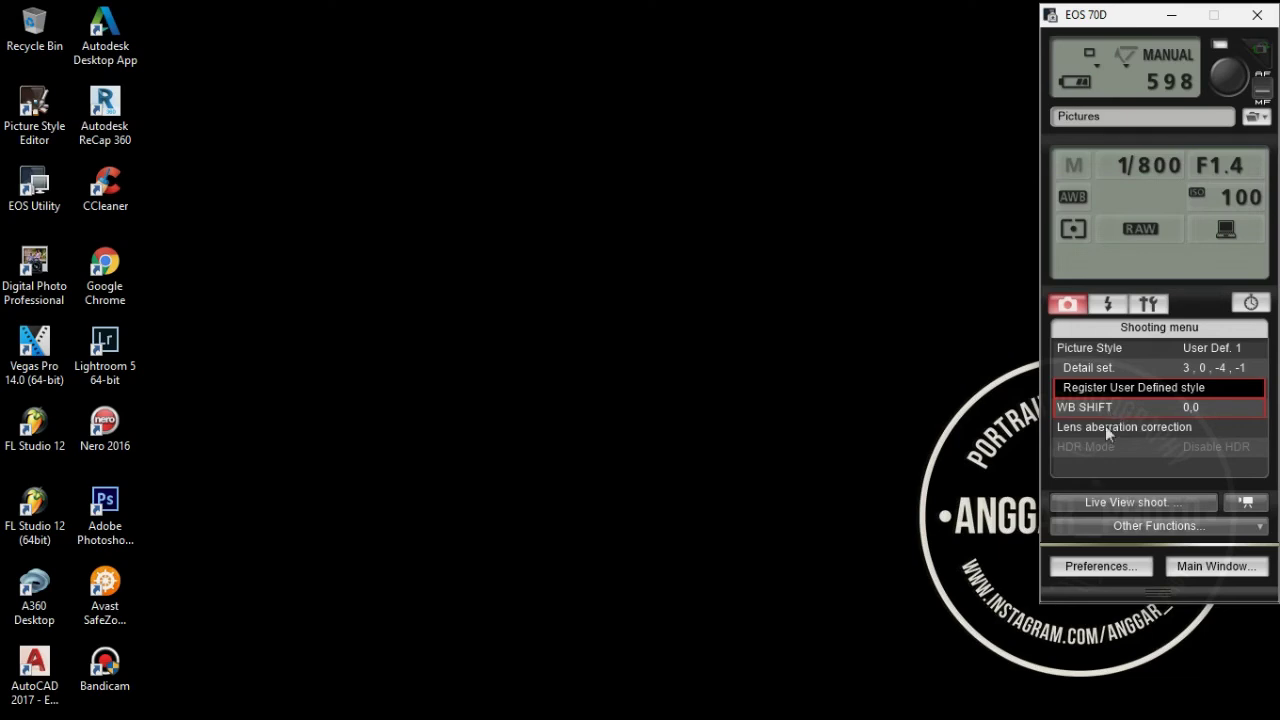
left_click(1196, 572)
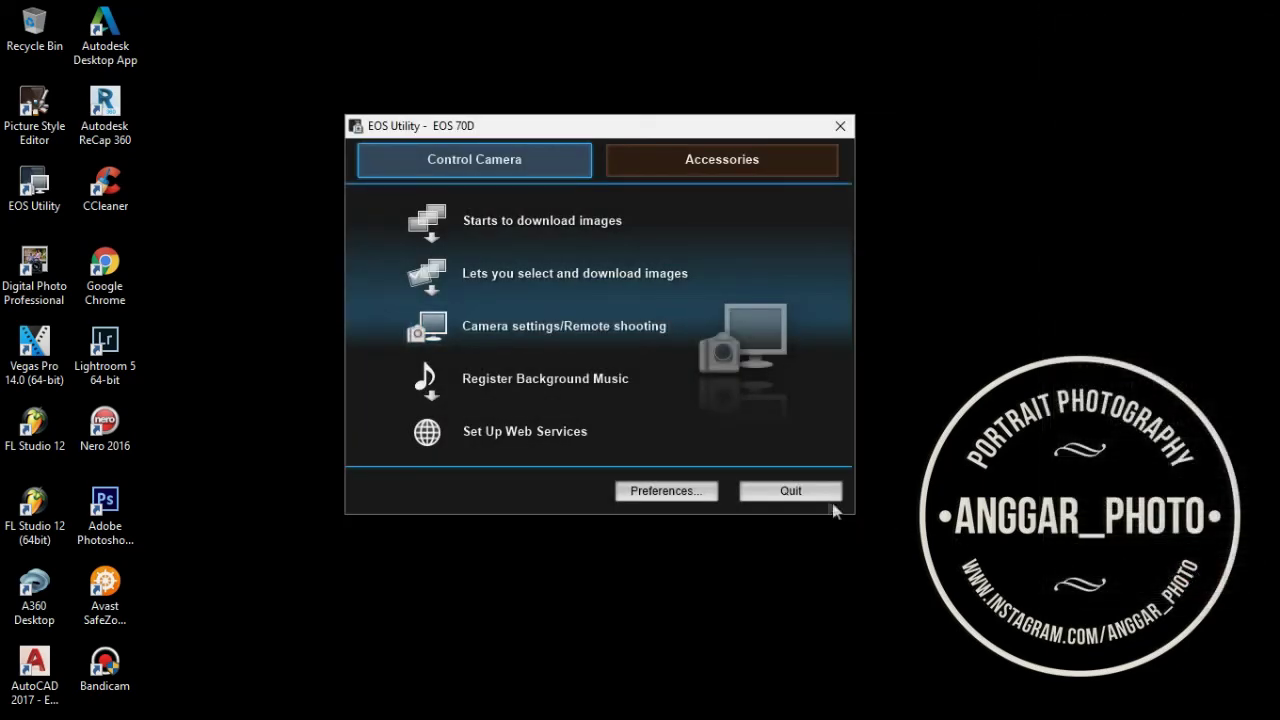
left_click(820, 495)
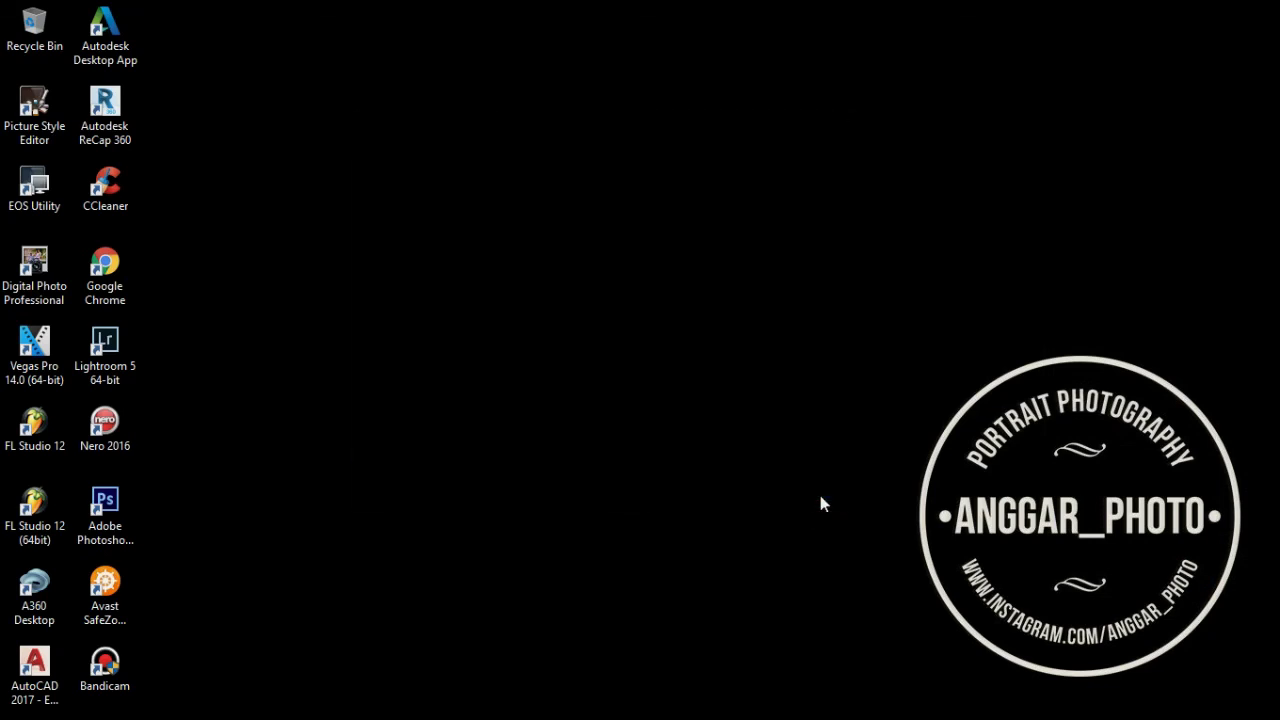